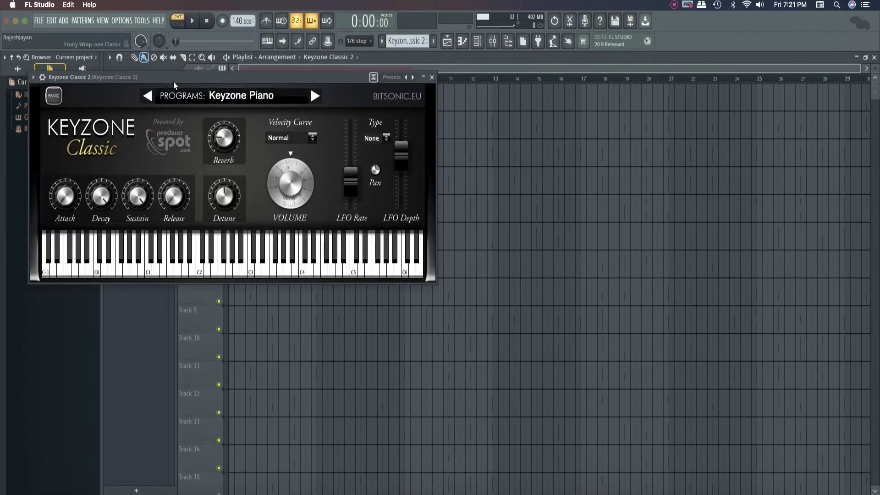
- Switch the Keyzone Classic instrument's program to Yamaha Grand Piano
left_click_drag(173, 81, 311, 116)
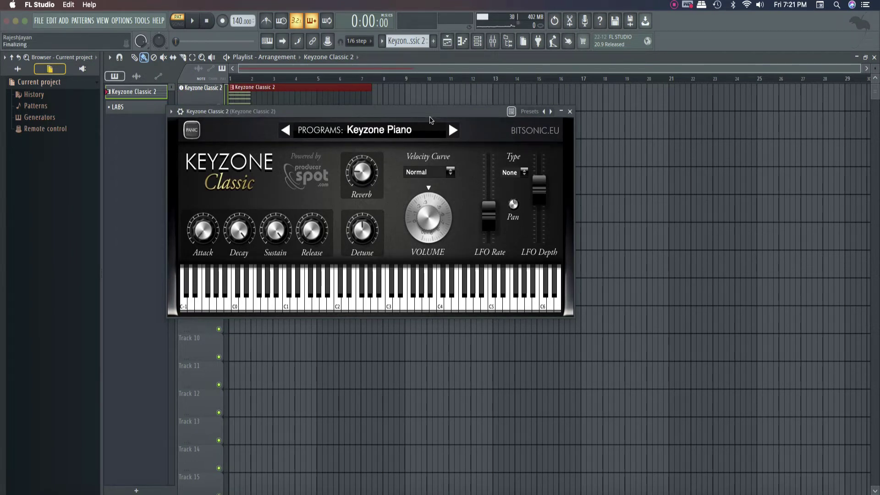
left_click_drag(429, 114, 304, 130)
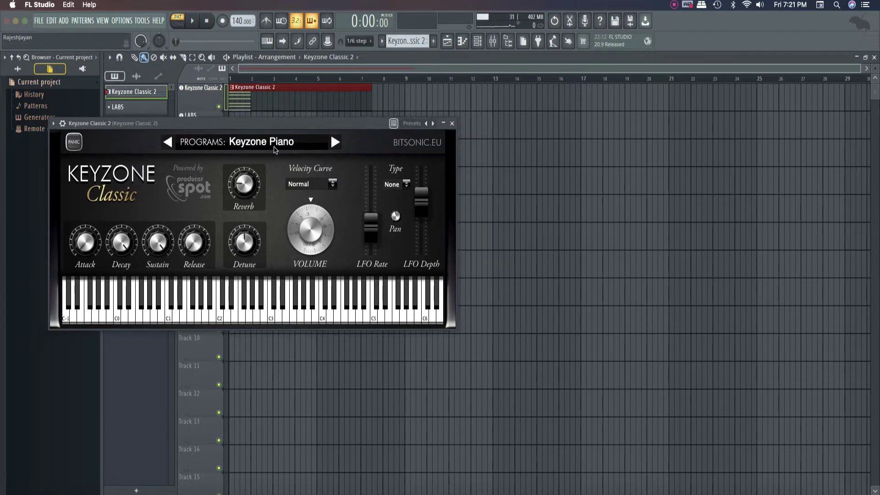
left_click(335, 143)
left_click(256, 143)
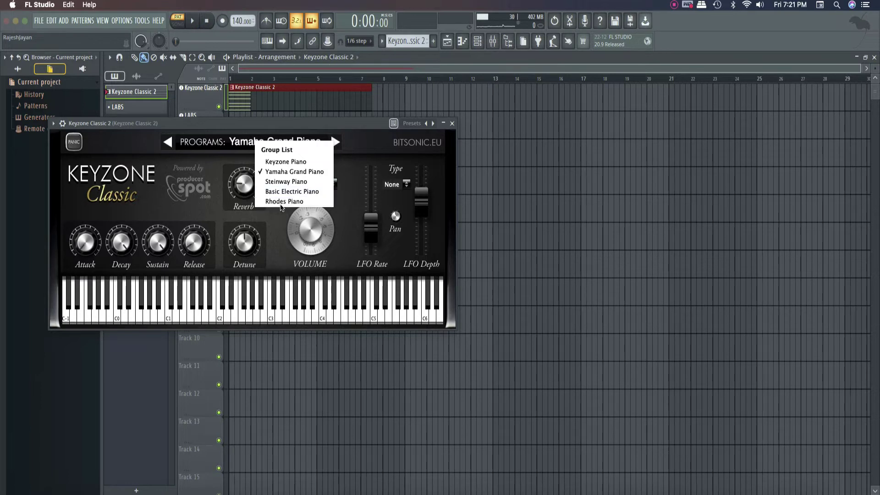
left_click(276, 171)
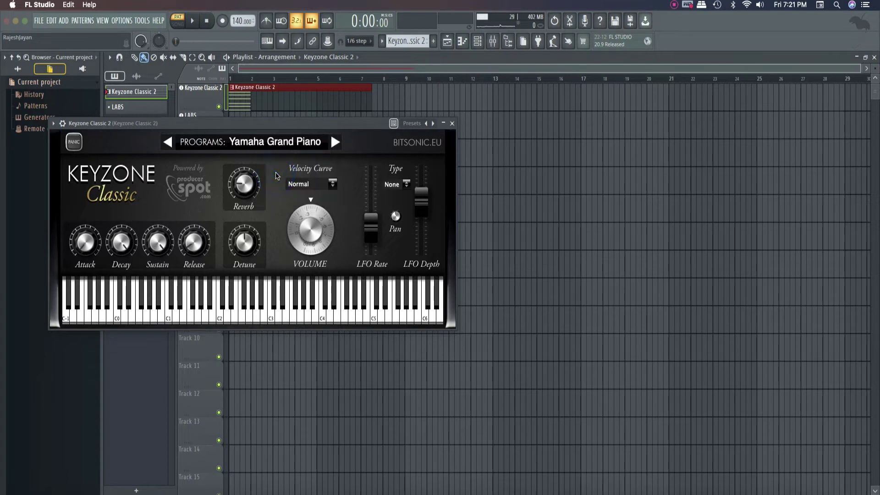
- Examine the Velocity Curve options of the Keyzone Classic instrument, keeping Normal, and move its window clear of the playlist clip
left_click_drag(232, 129, 333, 133)
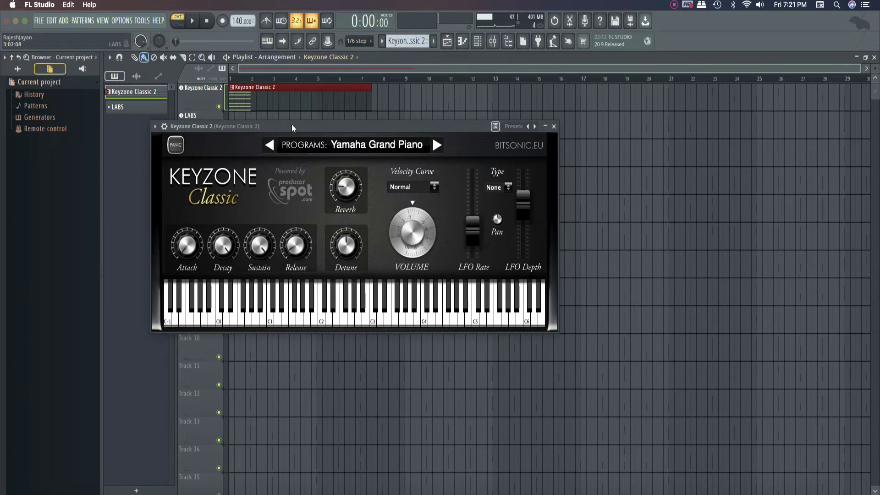
left_click_drag(293, 126, 397, 143)
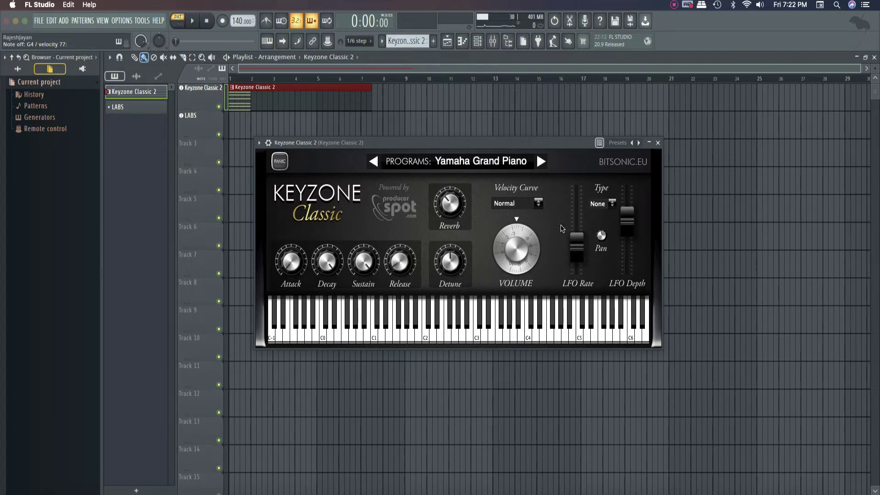
left_click(527, 206)
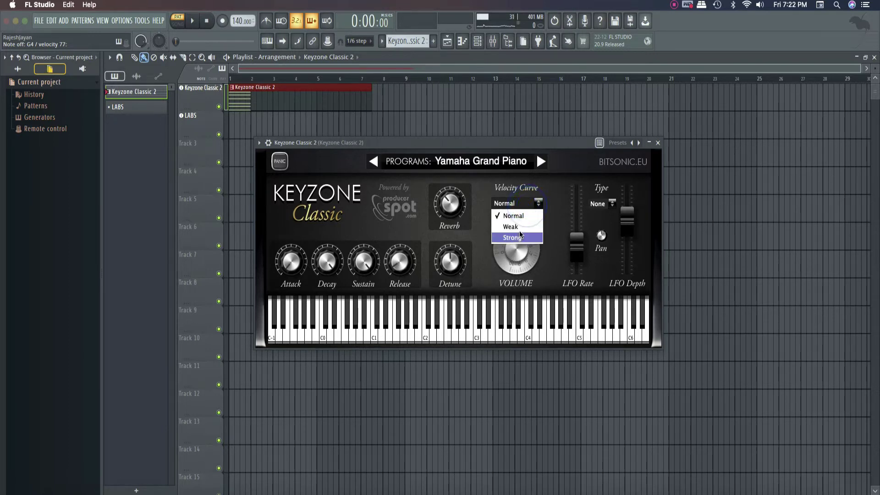
left_click(551, 214)
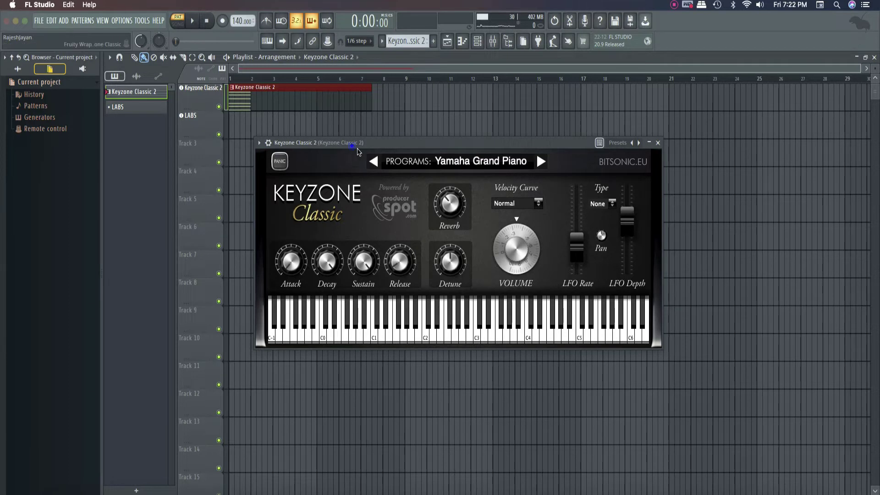
left_click_drag(353, 143, 377, 152)
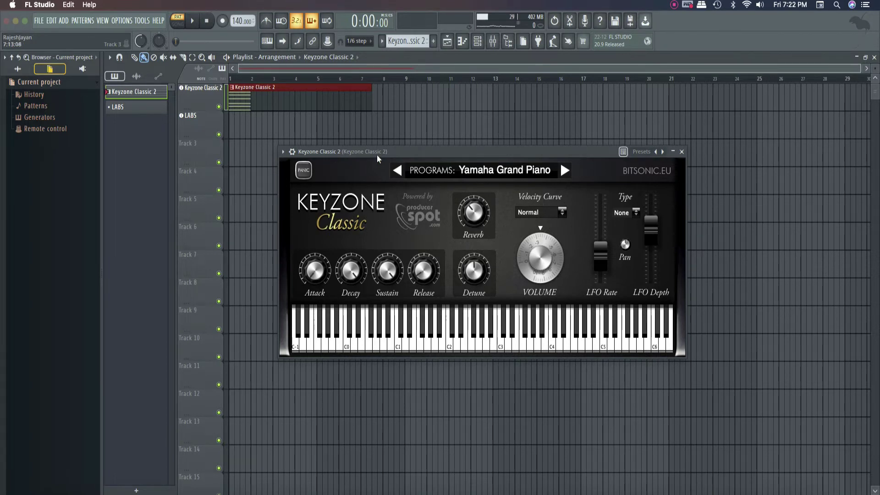
left_click_drag(373, 154, 404, 154)
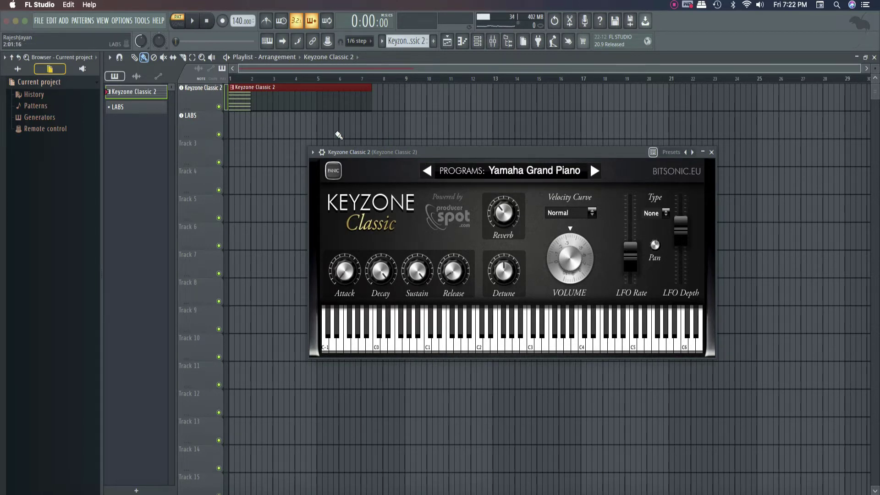
- Open the LABS instrument with its Soft Piano preset and try to browse other presets
left_click(195, 128)
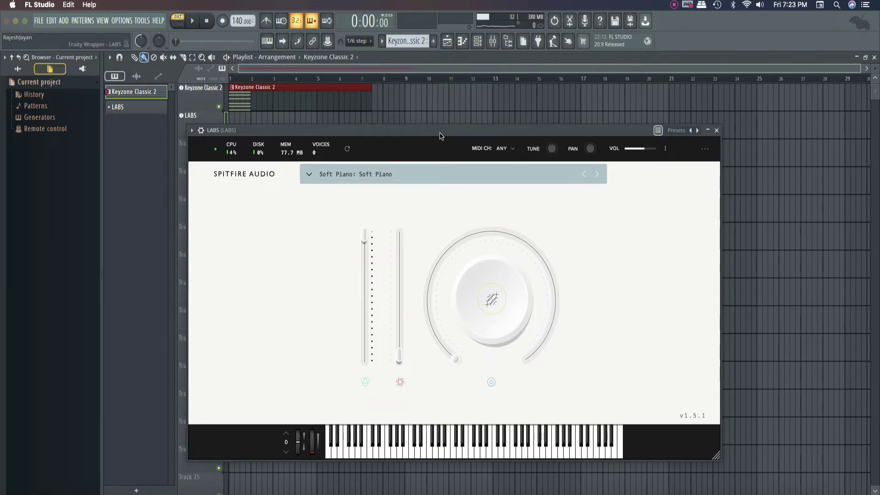
left_click_drag(440, 133, 496, 123)
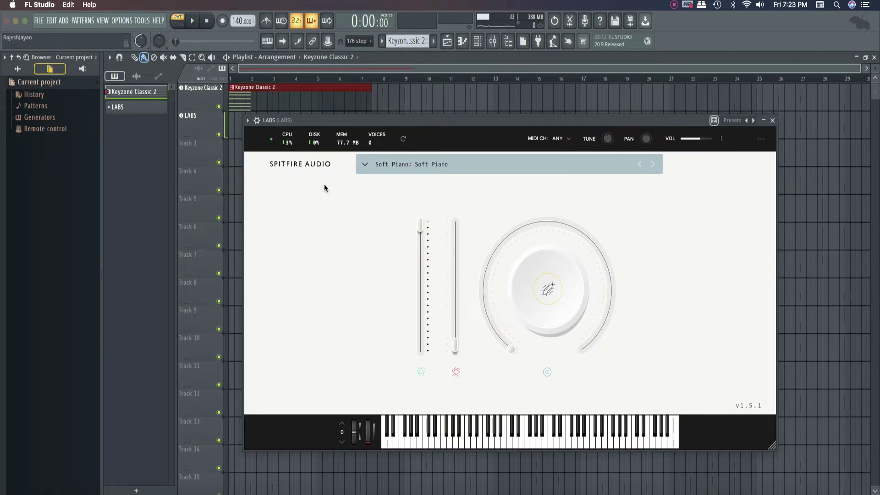
left_click(654, 165)
left_click(639, 164)
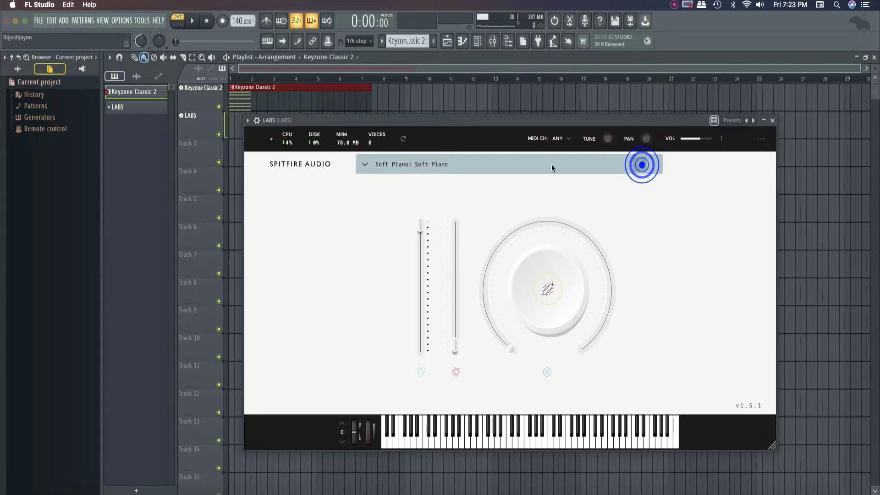
left_click(403, 167)
left_click(363, 165)
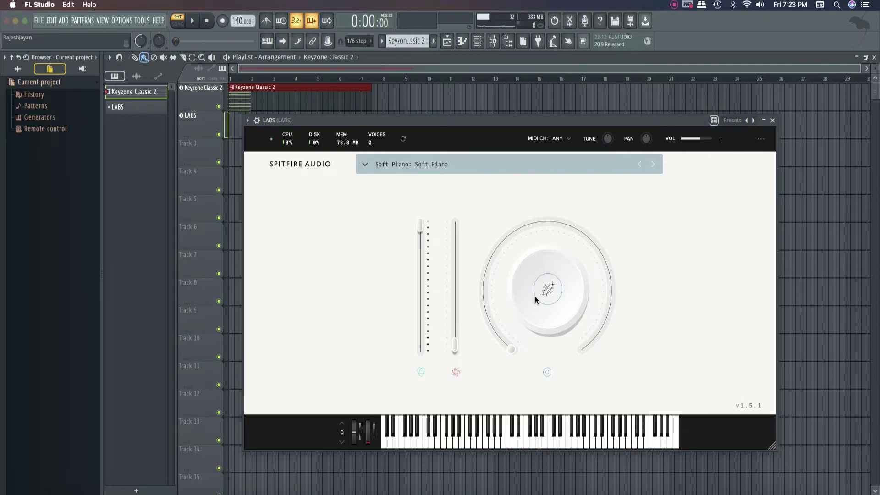
- Raise the LABS slider with the red symbol to 98%, slightly lower the slider with the green symbol, and close the instrument
mouse_move(534, 296)
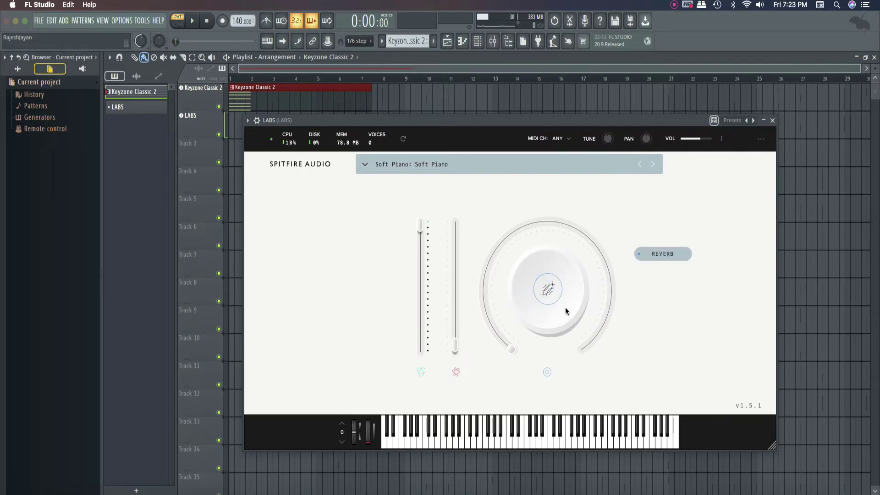
mouse_move(461, 283)
left_click_drag(455, 345, 457, 223)
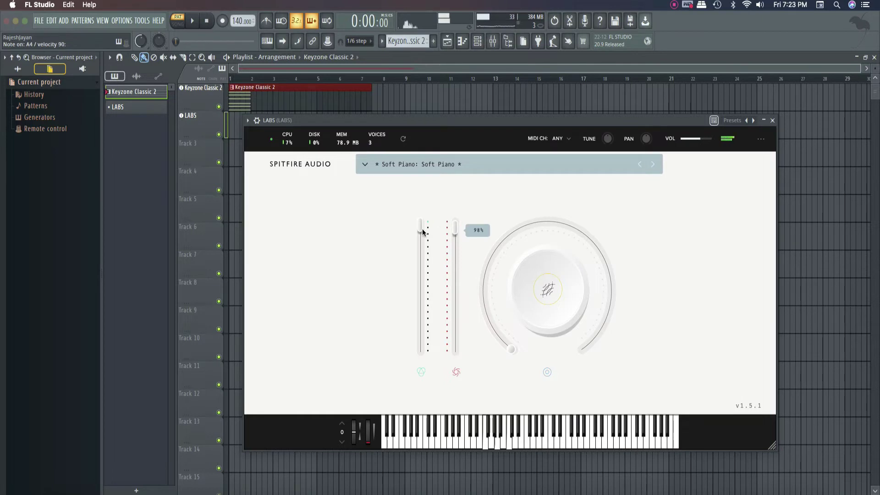
left_click_drag(420, 229, 419, 238)
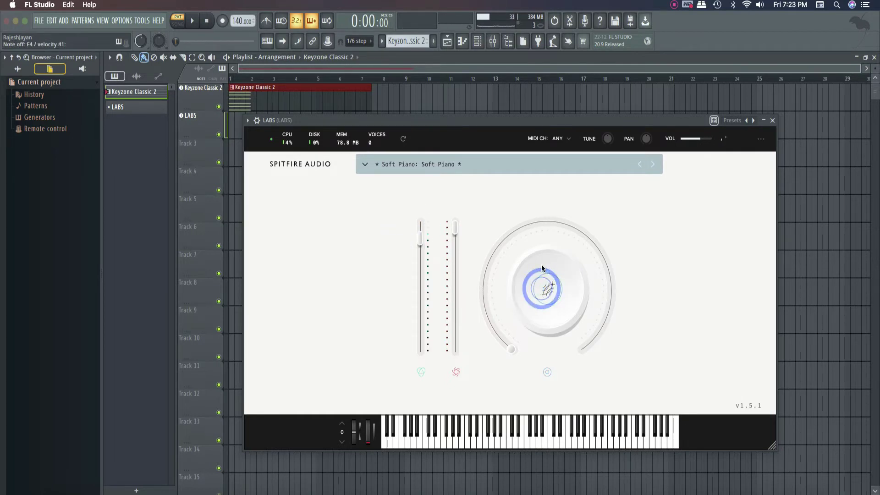
mouse_move(662, 249)
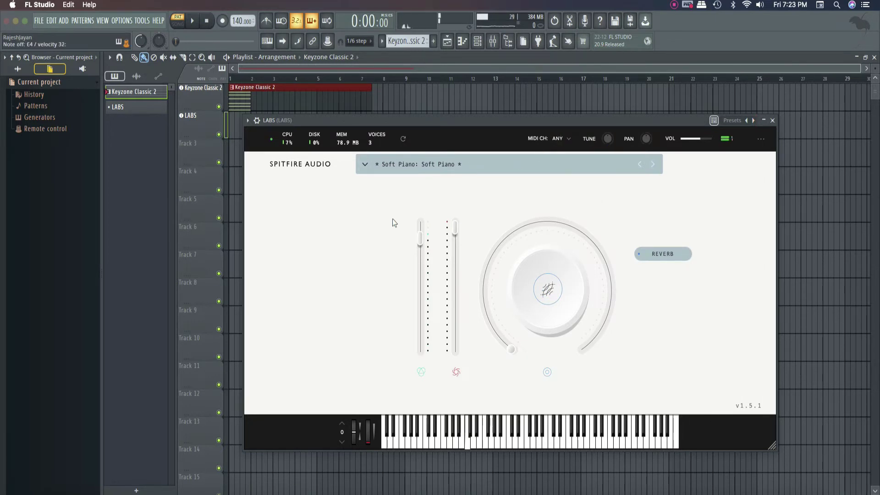
mouse_move(474, 120)
left_mouse_down()
mouse_move(538, 220)
mouse_move(495, 146)
left_mouse_up()
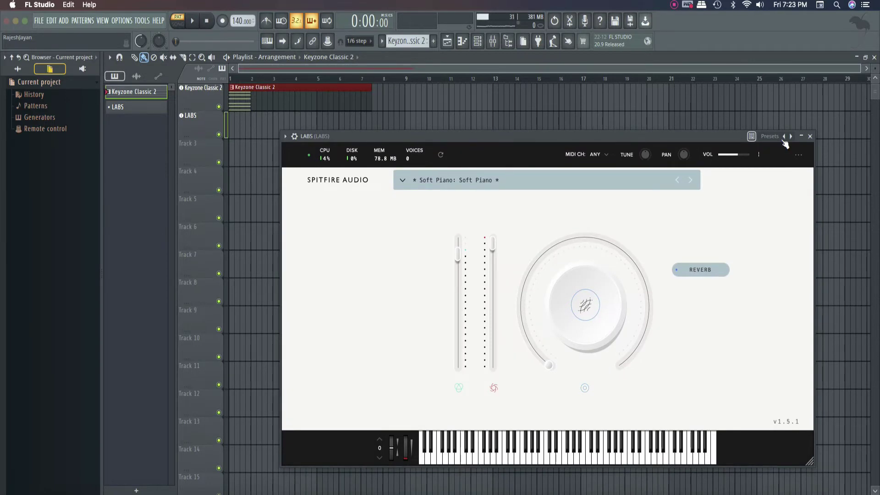
left_click(809, 136)
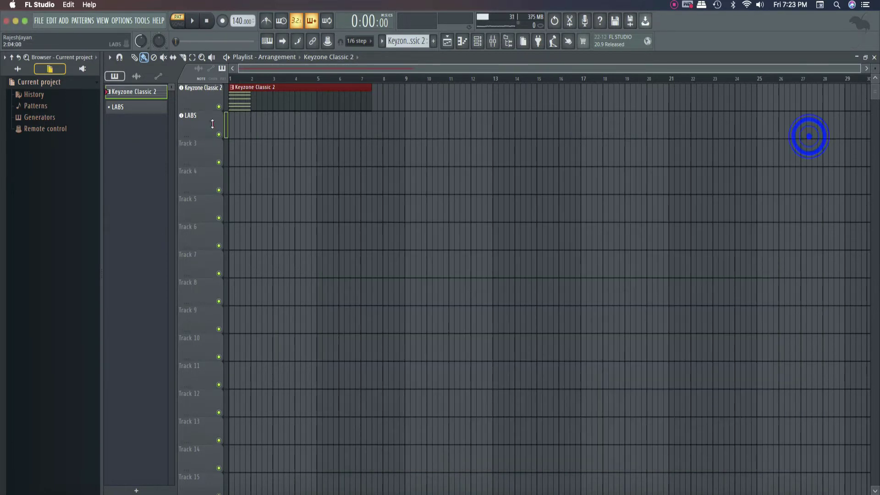
- Open the Keyzone Classic 2 clip in a maximized piano roll and stop playback
double_click(239, 98)
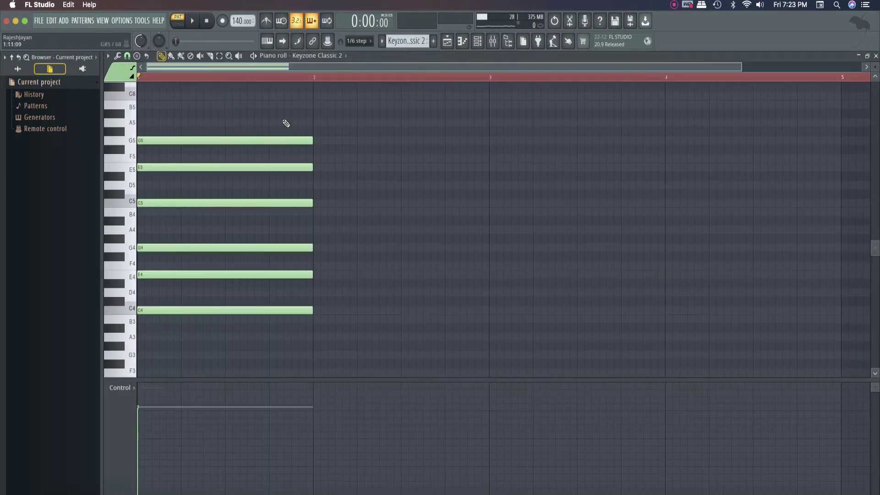
scroll(265, 201, "down", 3)
scroll(266, 201, "up", 2)
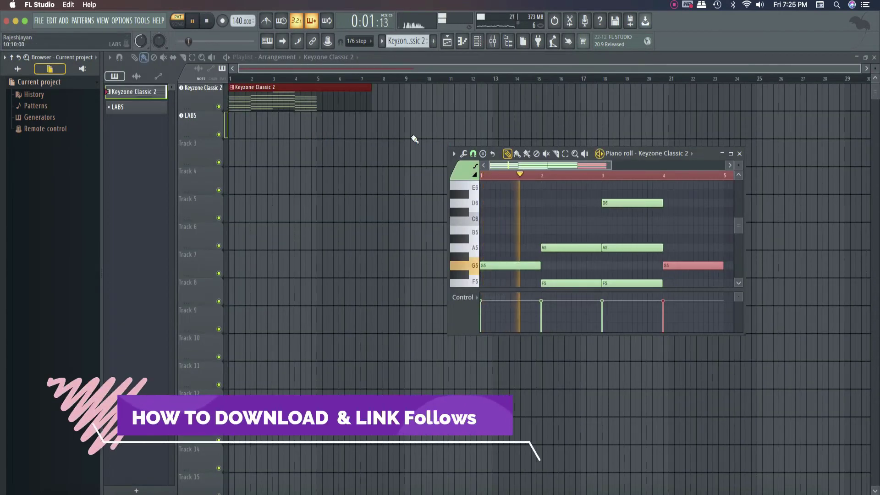
left_click(731, 153)
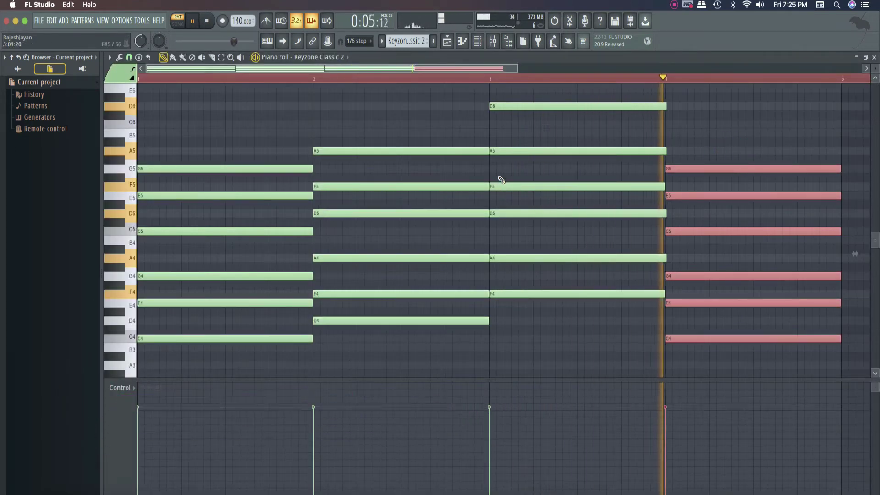
key("space")
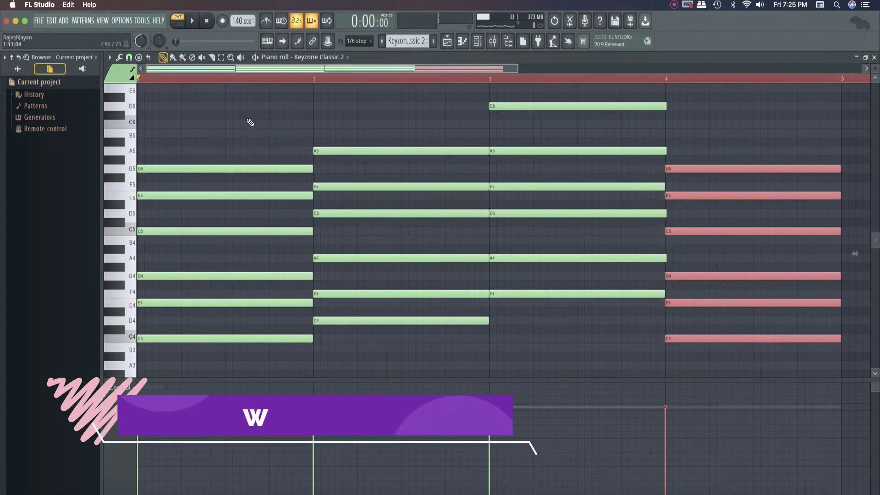
- Arpeggiate all notes of the Keyzone Classic 2 pattern with the Oxygene pattern, range 2 and Chord sync, and return to the playlist
left_click_drag(210, 132, 208, 241)
key("super+a")
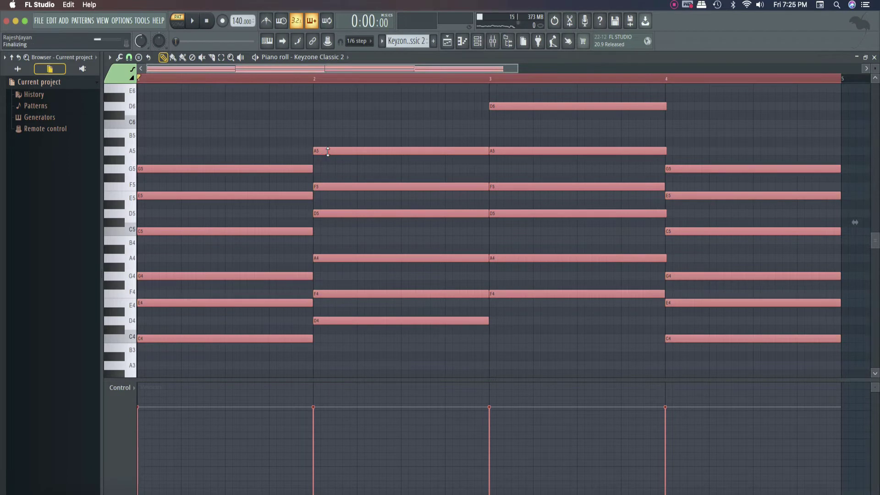
key("alt+a")
key("space")
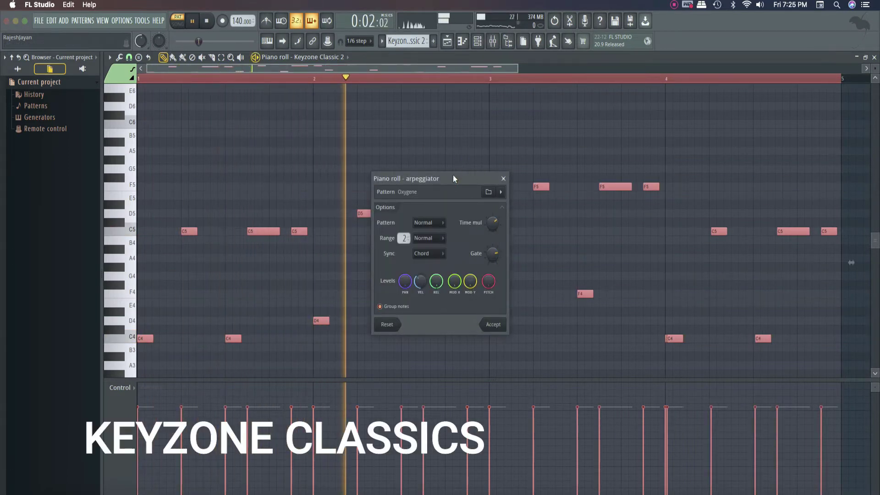
left_click_drag(452, 175, 528, 84)
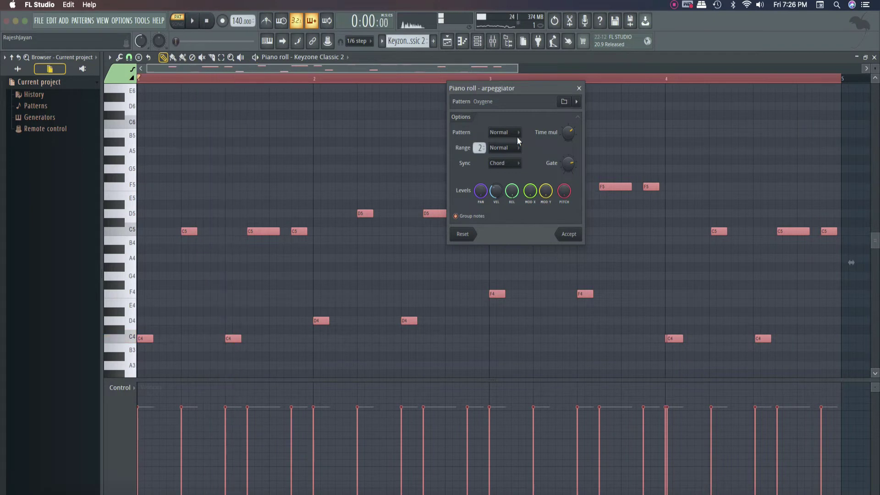
key("space")
left_click(569, 234)
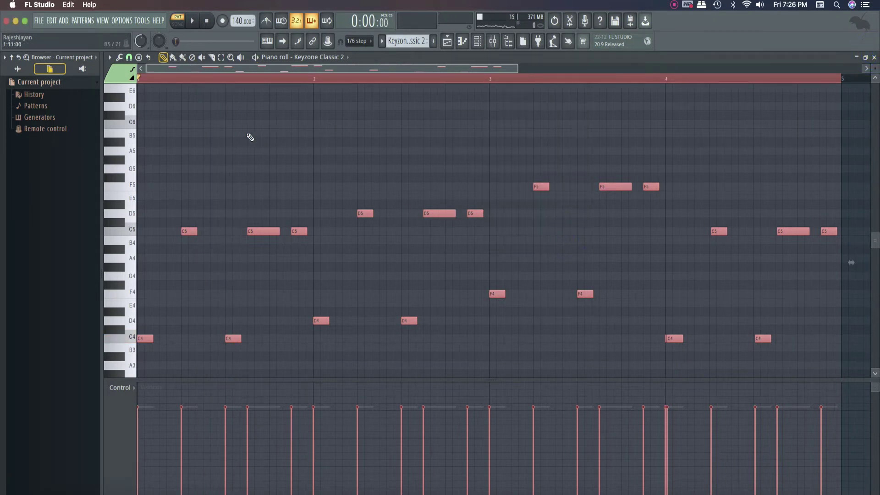
left_click(873, 57)
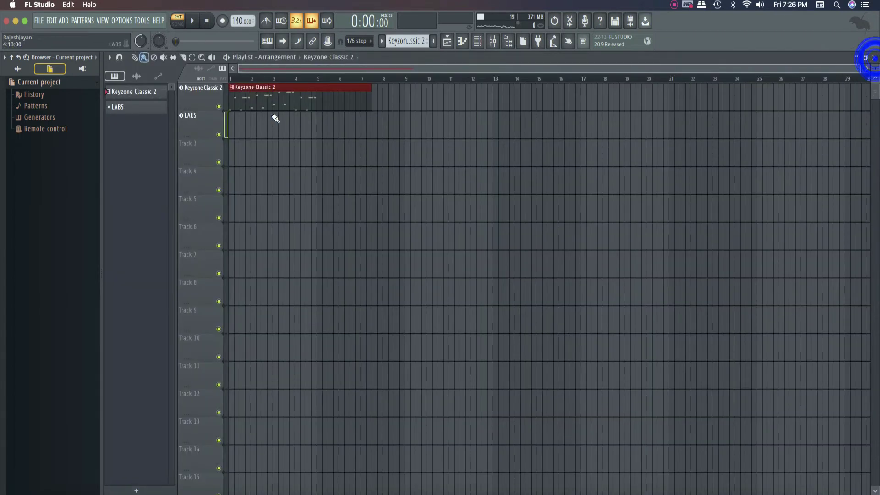
left_click(272, 96)
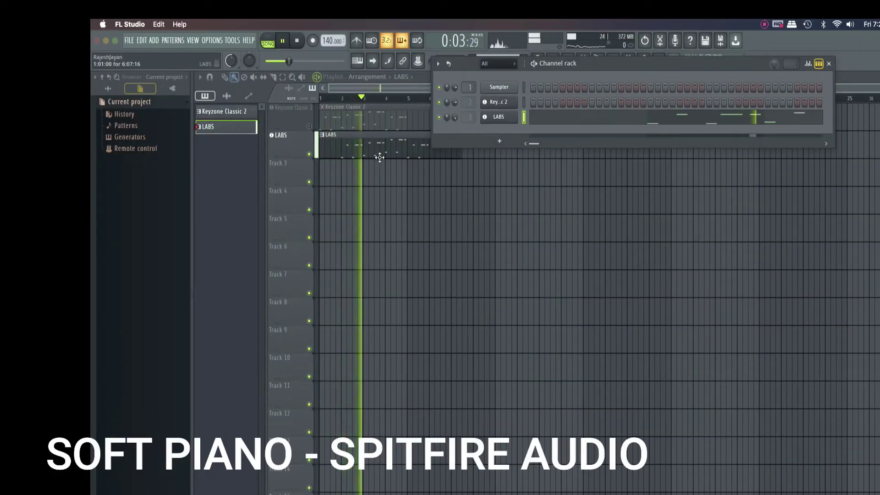
- Turn up the reverb of the LABS Soft Piano and play back its clip with the channel rack moved off the playlist clips
key("space")
left_click(292, 147)
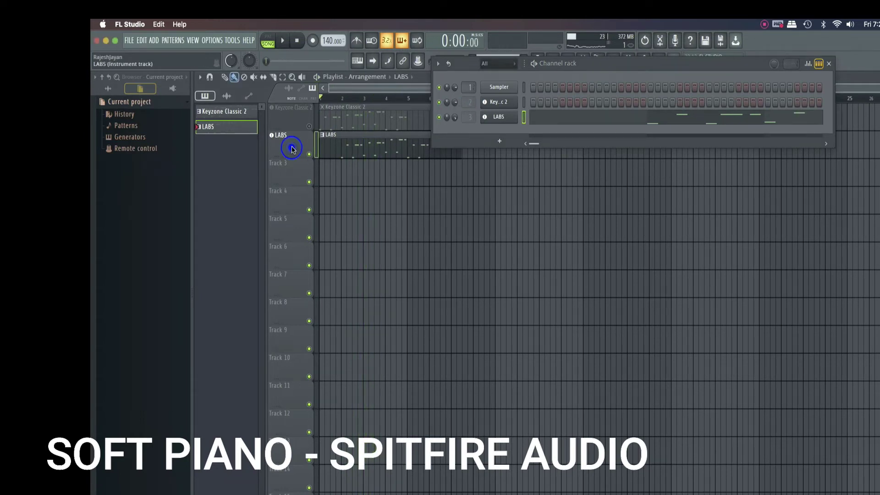
left_click_drag(640, 383, 644, 215)
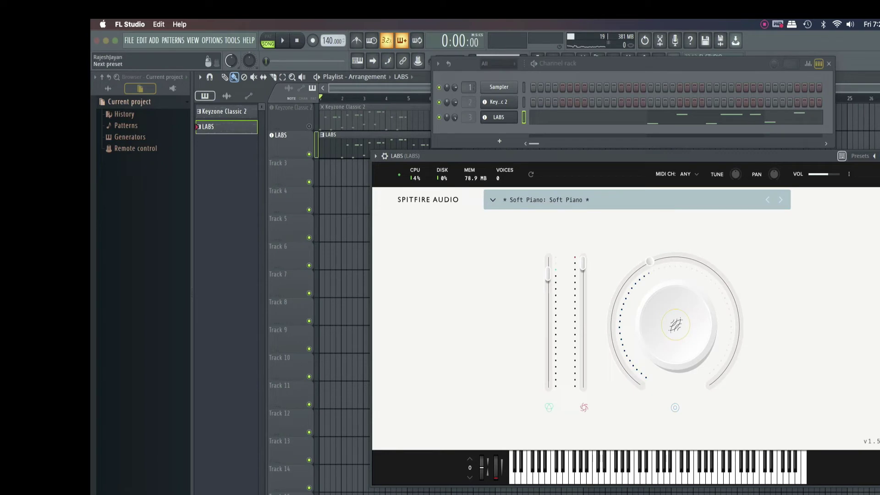
key("Escape")
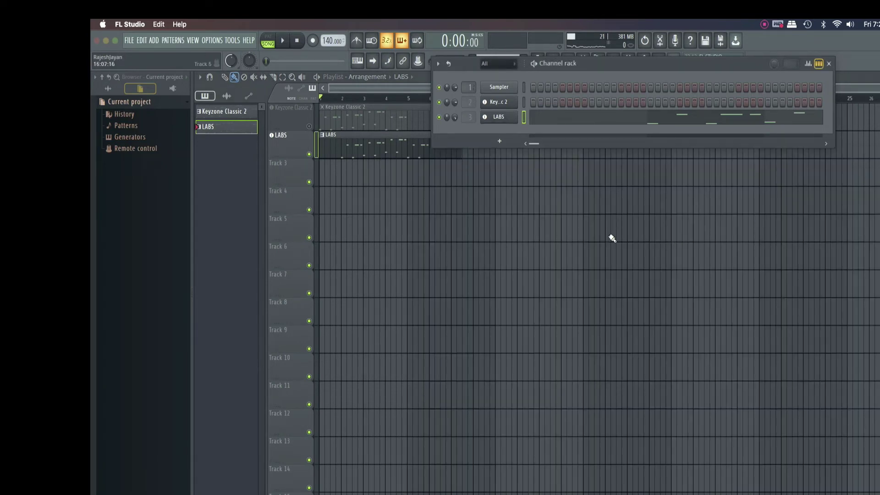
key("space")
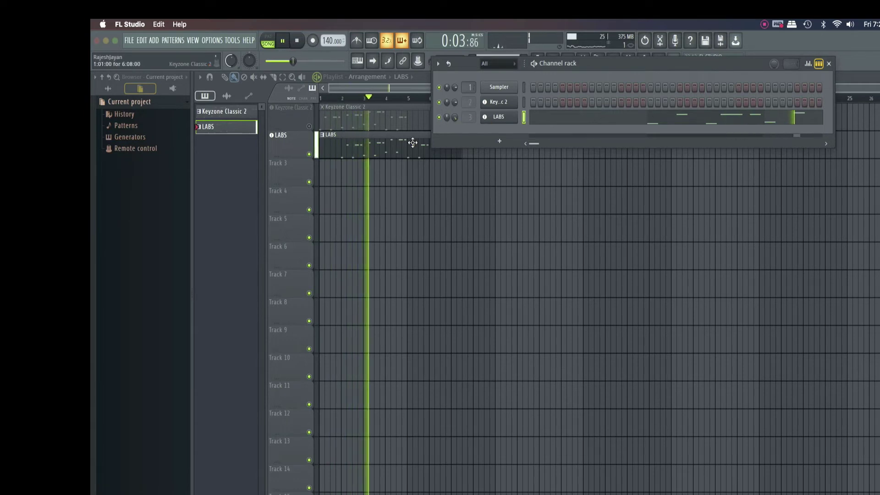
left_click_drag(738, 68, 764, 211)
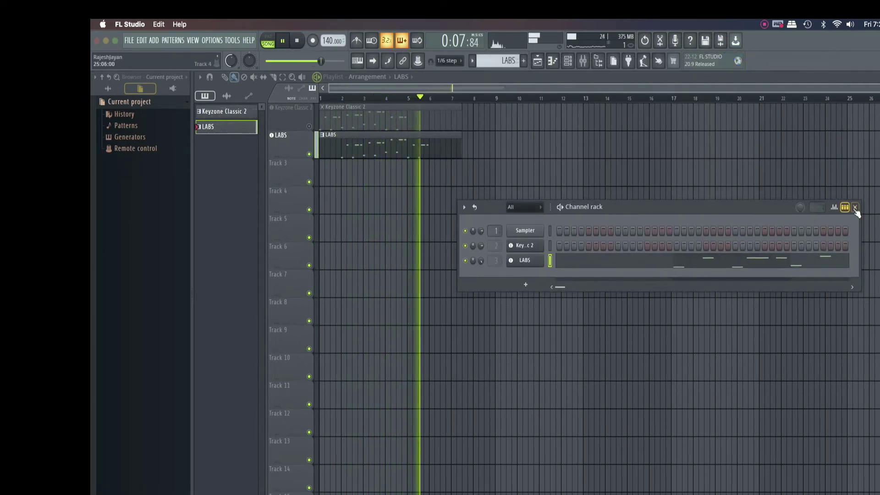
- Solo the Keyzone Classic 2 track, play back its clip with the channel rack closed, and re-enable the LABS track
key("space")
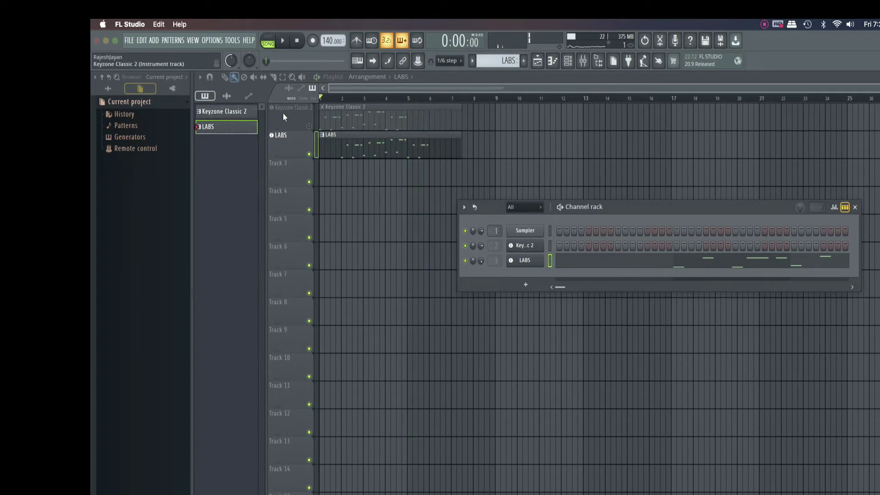
right_click(309, 126)
key("space")
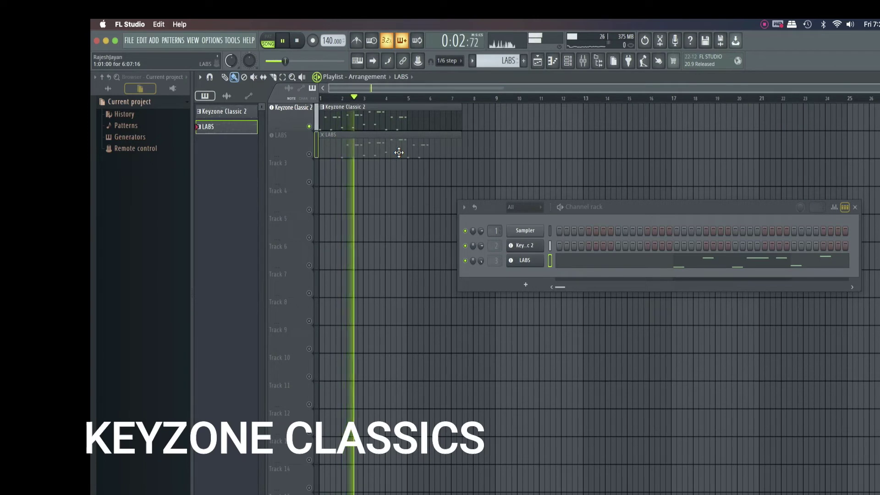
left_click(855, 209)
key("space")
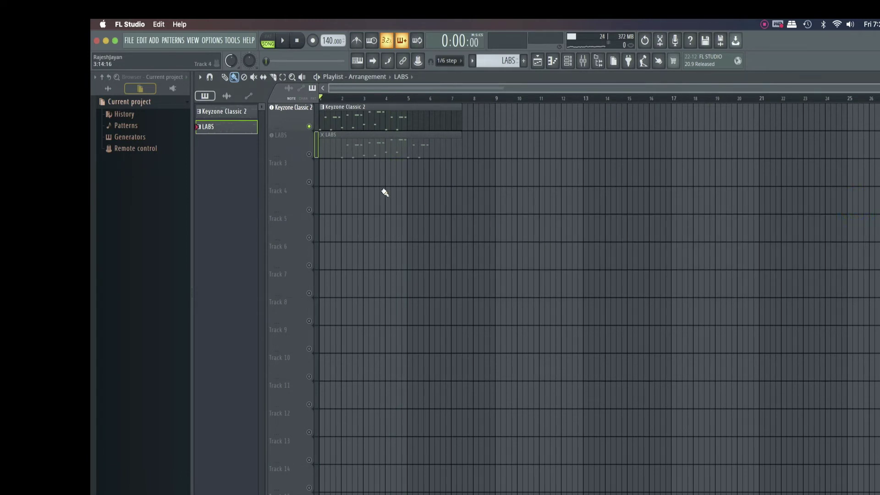
left_click(309, 154)
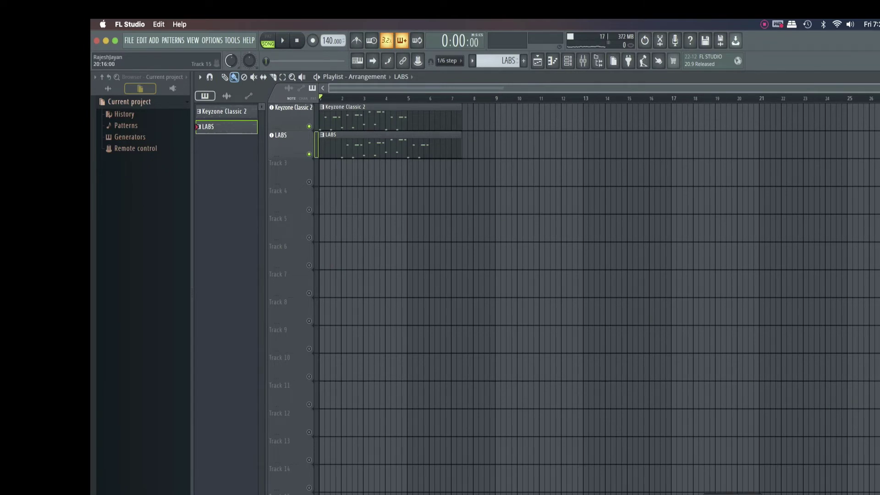
- Switch to Chrome, move its window further over the playlist, and show the Keyzone Classic page on plugins4free.com
key("super+Tab")
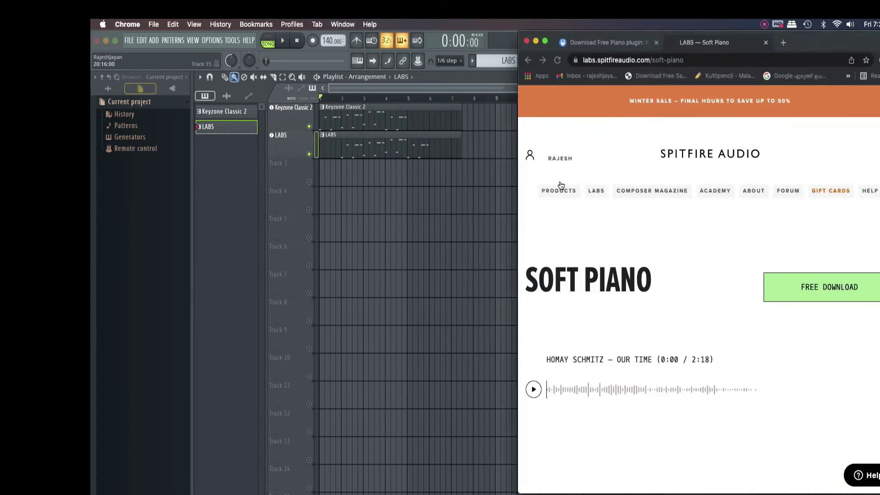
left_click_drag(833, 40, 656, 45)
left_click(430, 48)
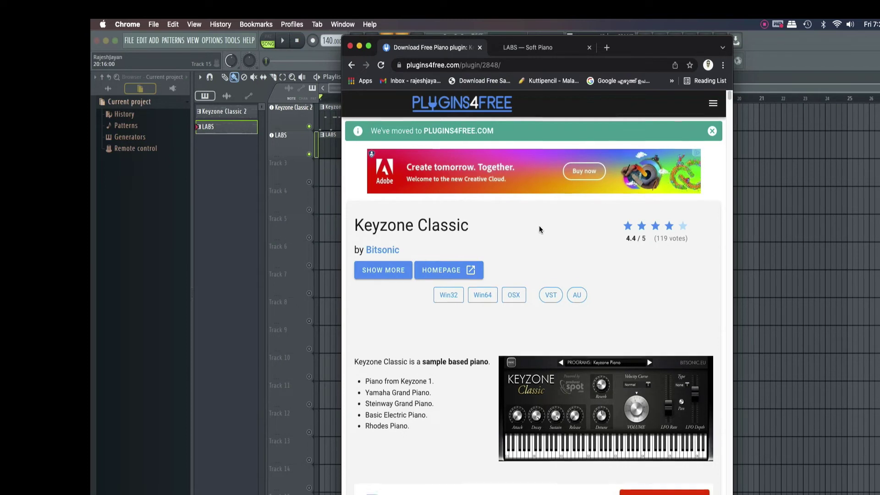
- Examine the supported platforms and the Windows and Mac download options on the Keyzone Classic page
scroll(539, 229, "down", 2)
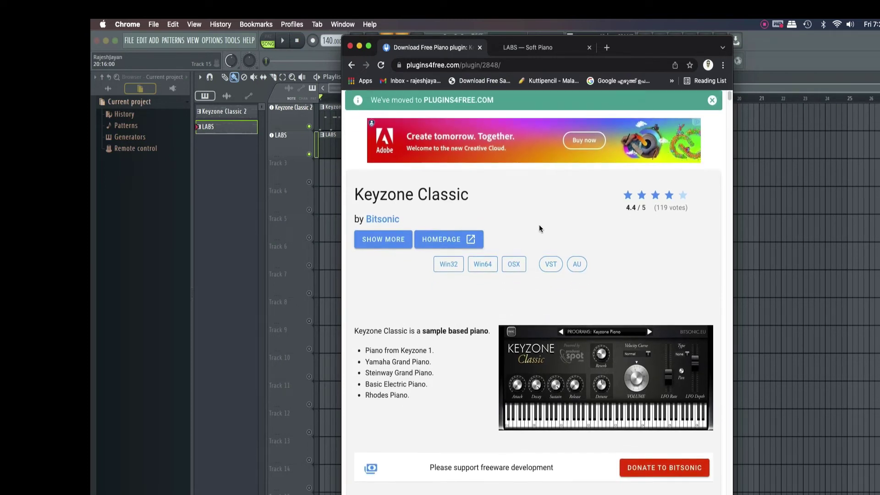
scroll(539, 230, "down", 1)
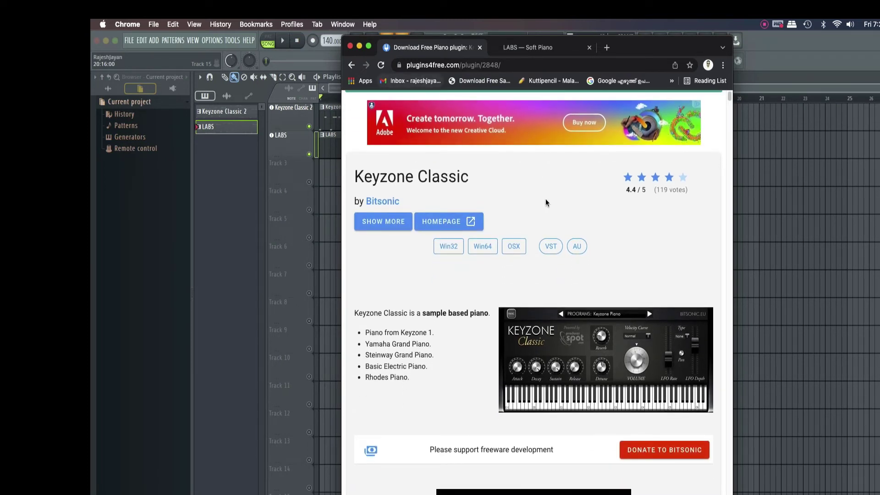
scroll(545, 201, "down", 1)
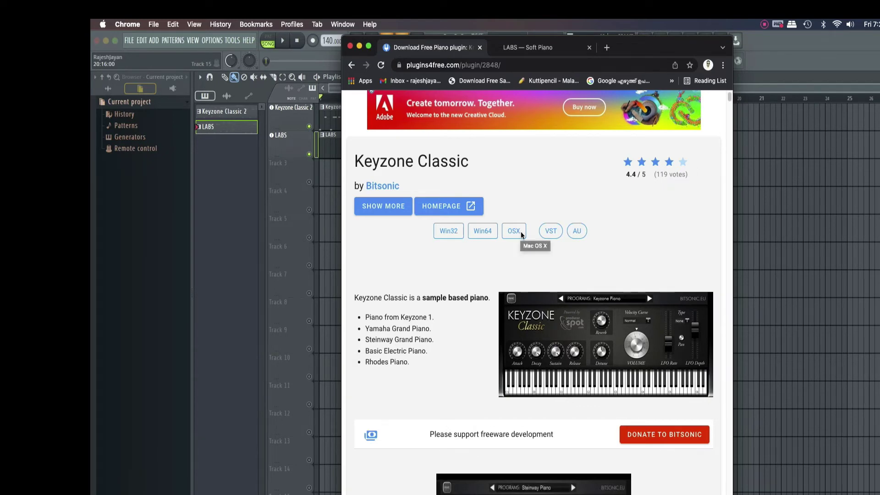
scroll(537, 254, "down", 5)
scroll(532, 206, "up", 2)
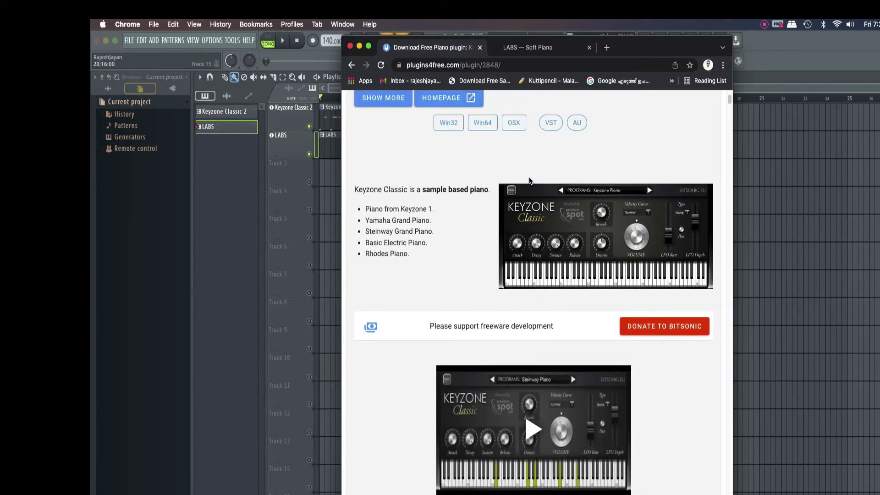
scroll(527, 183, "up", 2)
scroll(621, 203, "down", 18)
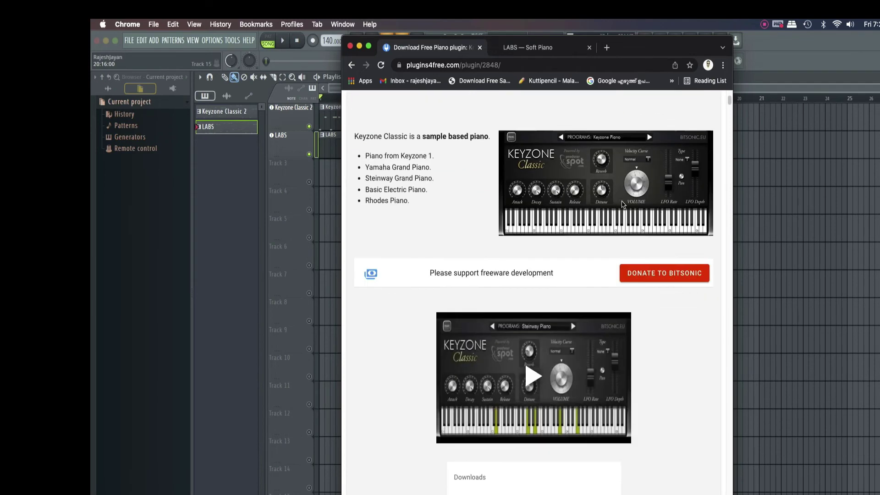
scroll(621, 215, "up", 10)
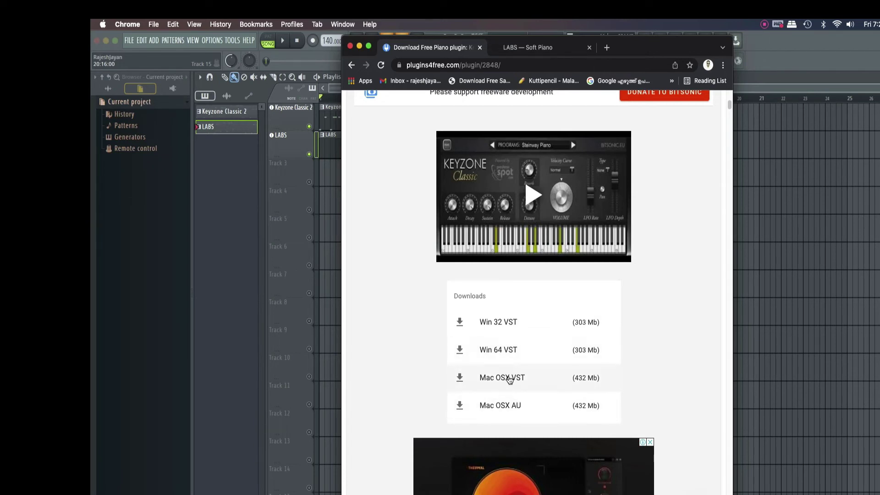
scroll(589, 387, "down", 3)
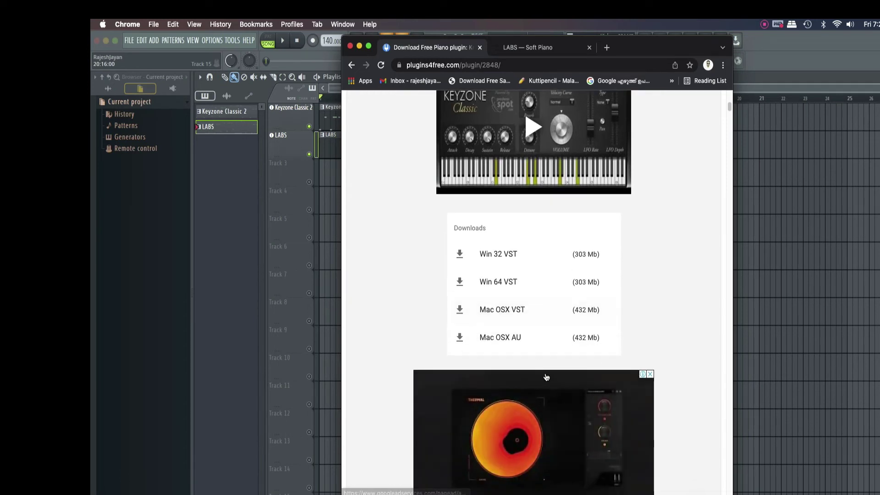
scroll(536, 347, "up", 1)
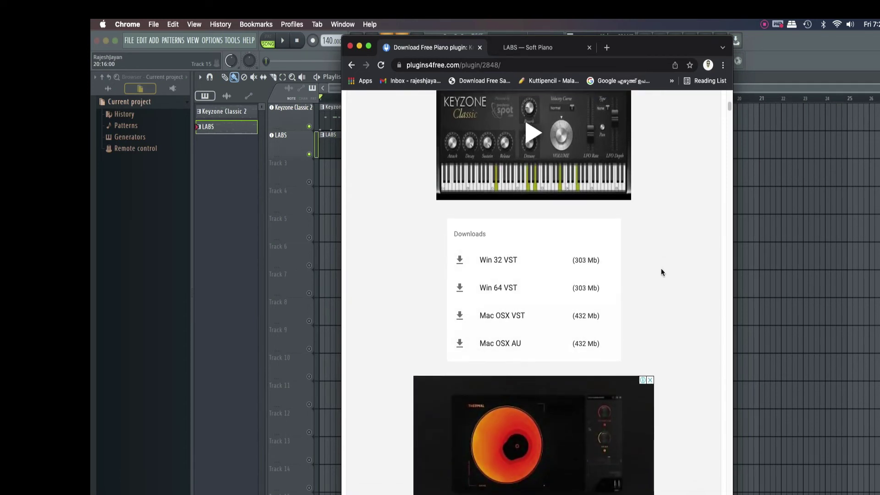
scroll(661, 272, "down", 1)
scroll(559, 218, "up", 5)
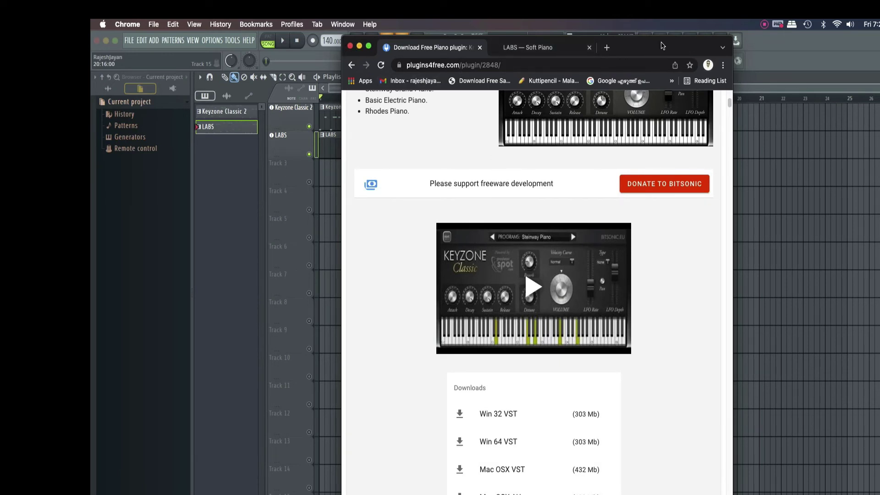
- Return to FL Studio, open its Plugin Manager and search the plugin list for "spit"
left_click_drag(661, 45, 663, 155)
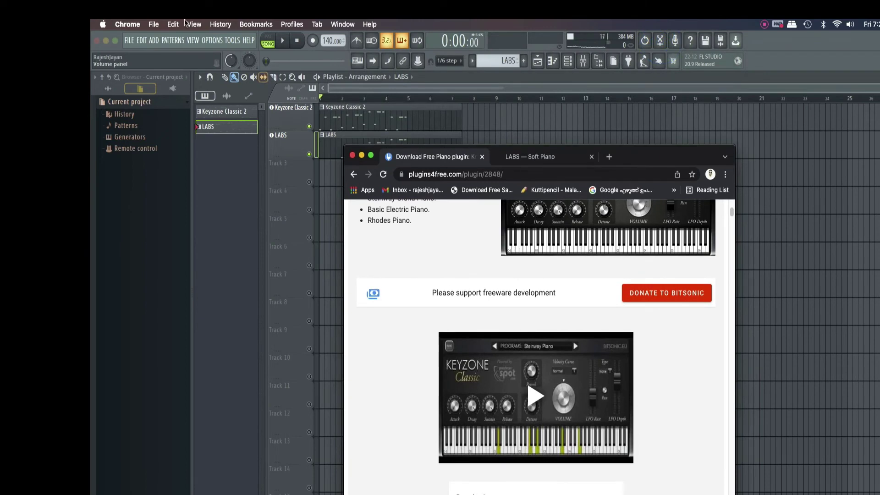
left_click(215, 43)
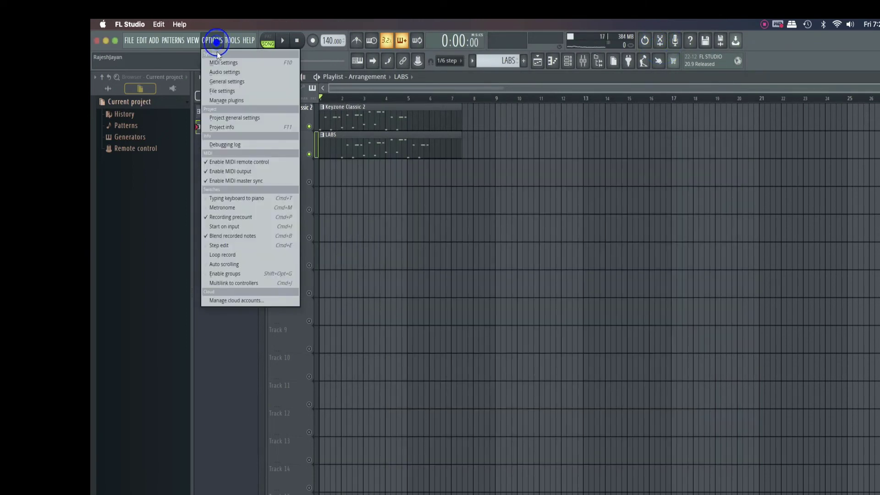
left_click(215, 100)
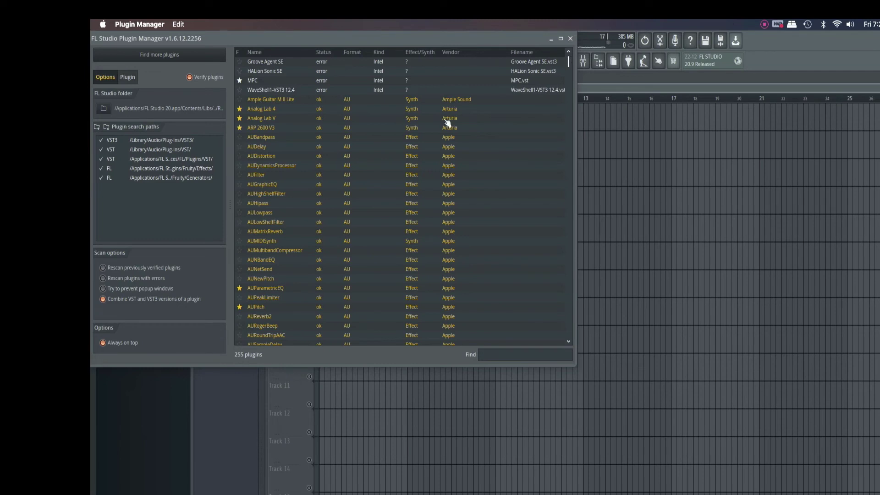
scroll(275, 191, "down", 10)
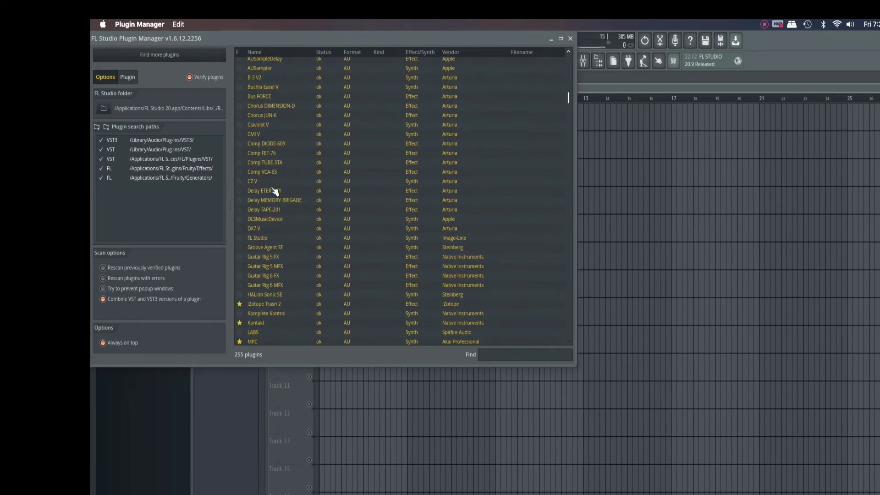
left_click(496, 353)
type("spit")
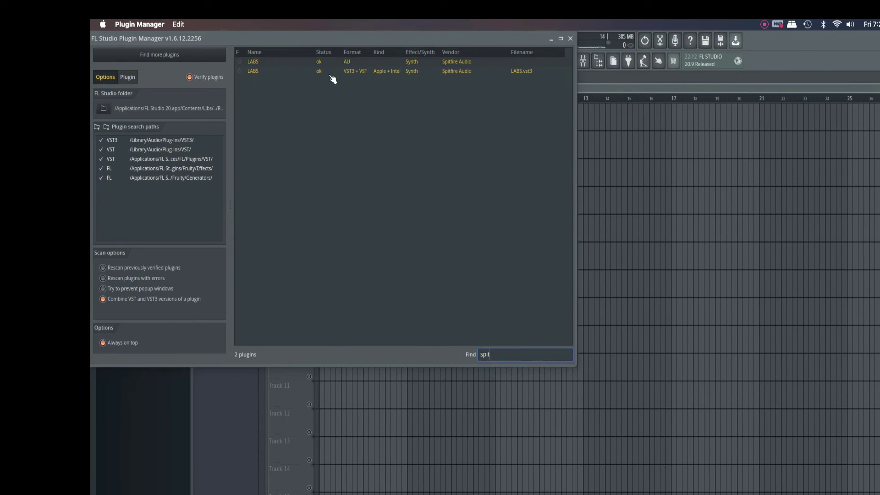
- Search the Plugin Manager list for "key" instead and close the Plugin Manager
key("BackSpace")
key("BackSpace")
key("BackSpace")
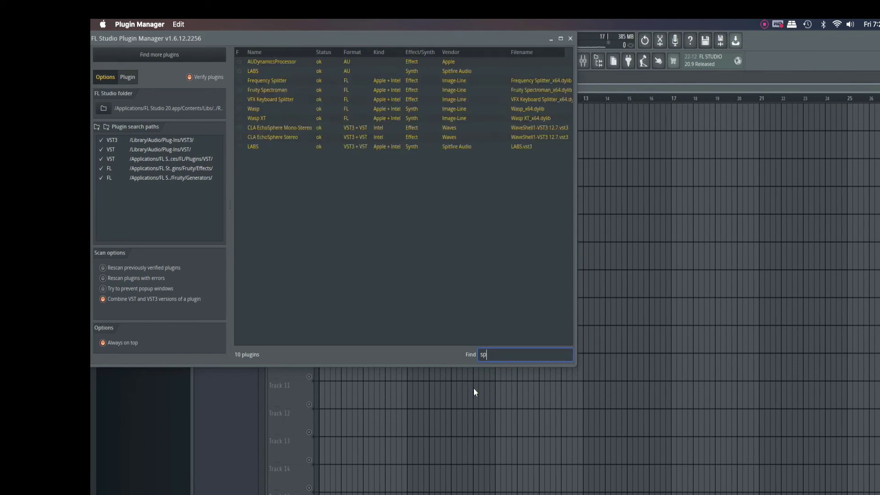
key("BackSpace")
type("key")
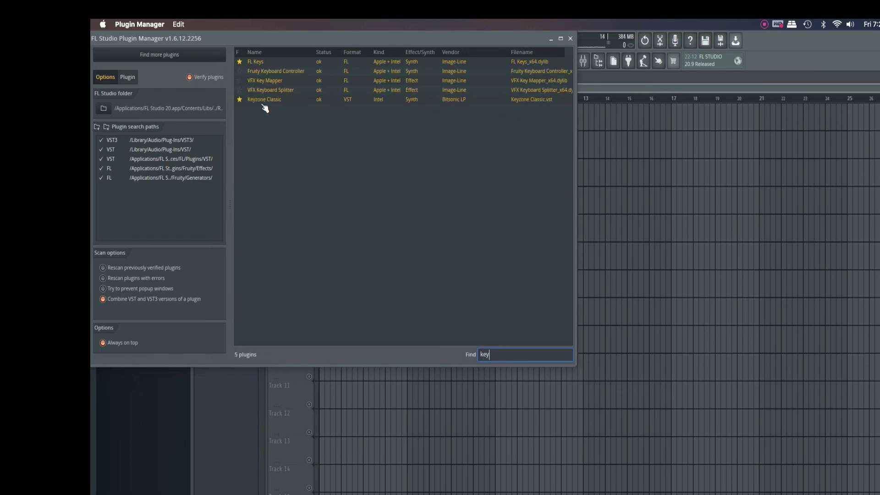
left_click(571, 38)
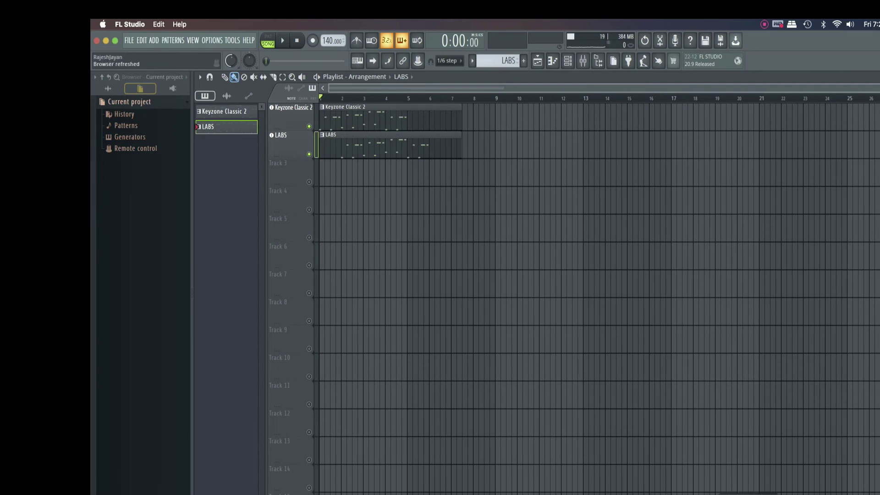
- Switch to Chrome and look through the Spitfire Audio LABS Soft Piano page with its free download option
key("super+Tab")
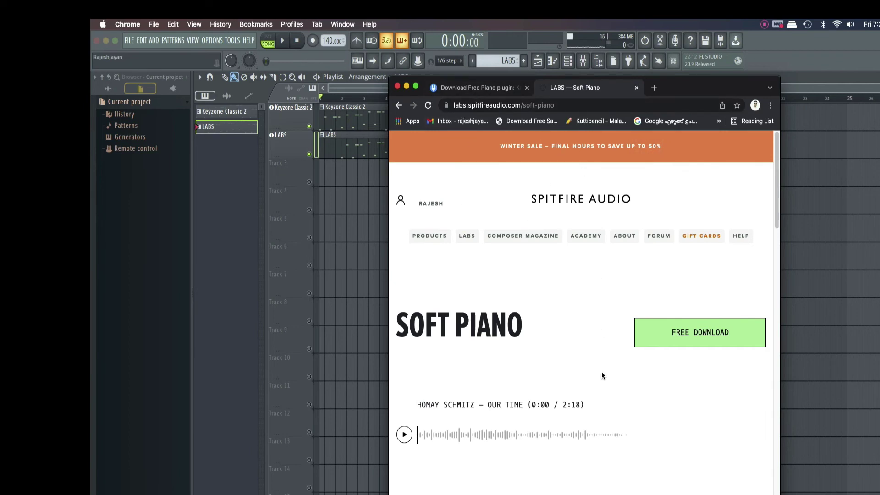
scroll(562, 369, "down", 5)
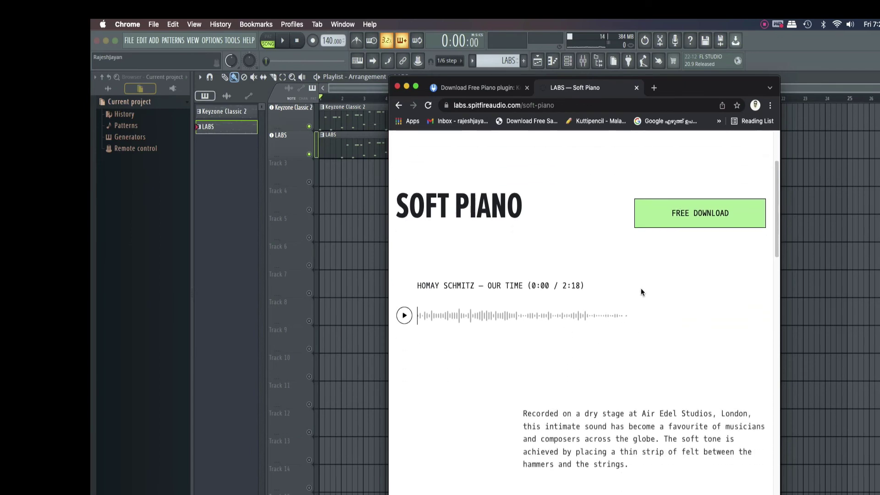
scroll(655, 255, "down", 4)
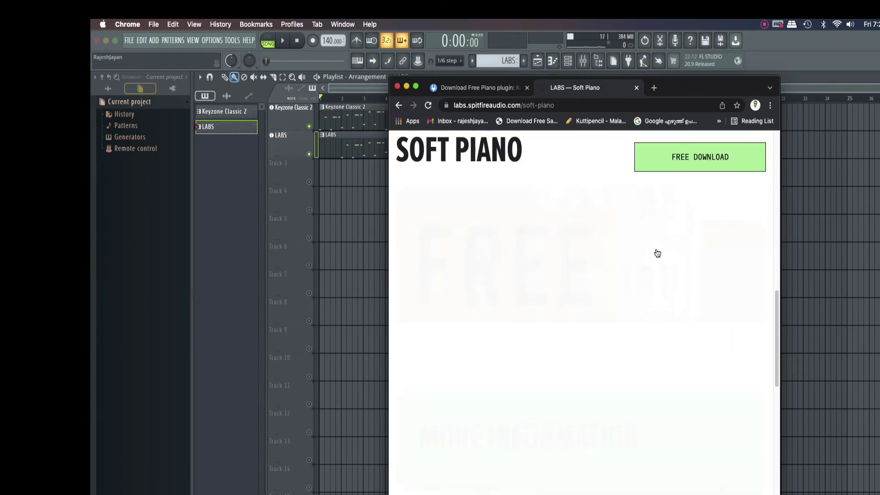
scroll(659, 219, "up", 4)
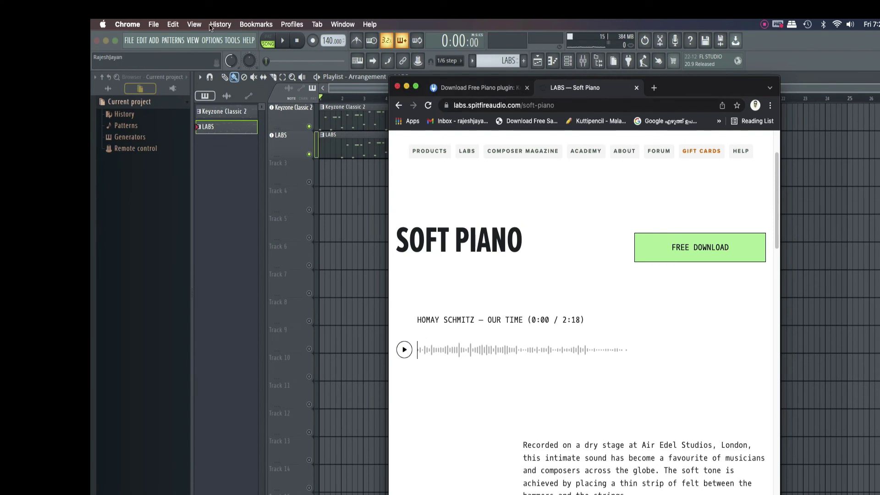
- Close the Chrome window and show the plugin database in FL Studio's browser
left_click(397, 87)
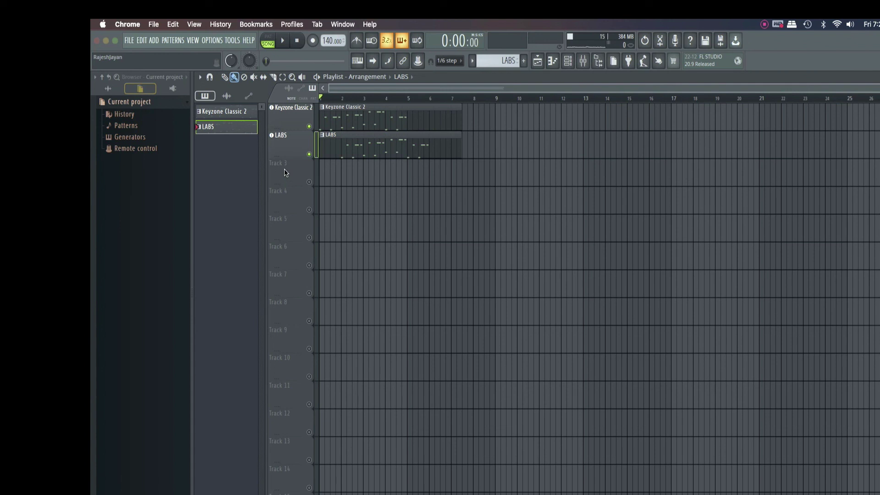
left_click(172, 89)
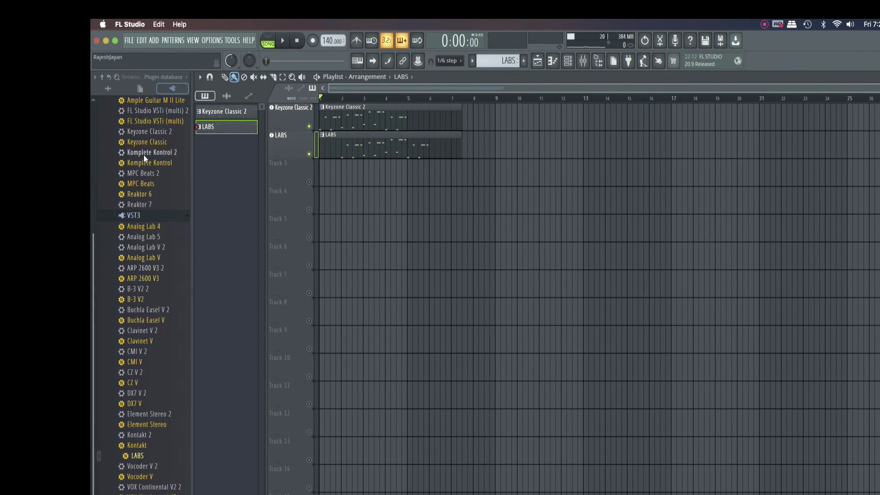